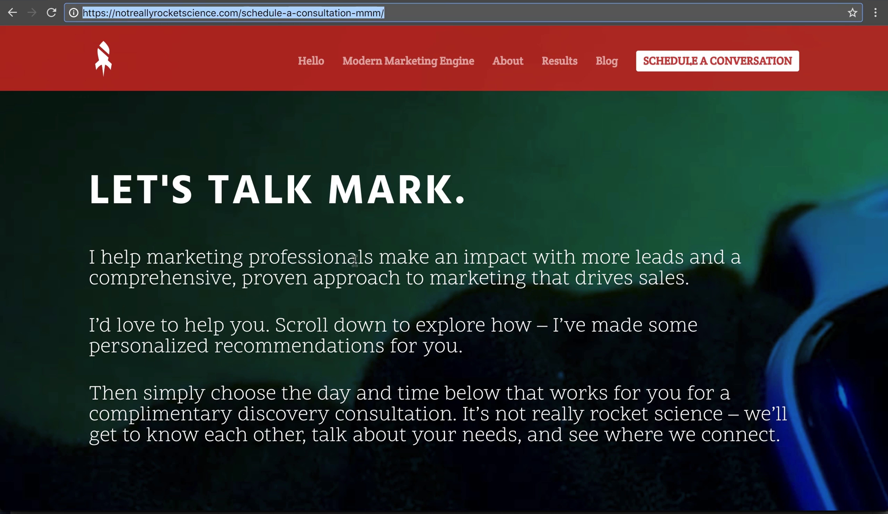
# Examine the personalized greeting and introductory paragraph on the marketing-professional version of the consultation page.
pyautogui.moveTo(347, 261); pyautogui.dragTo(179, 265)
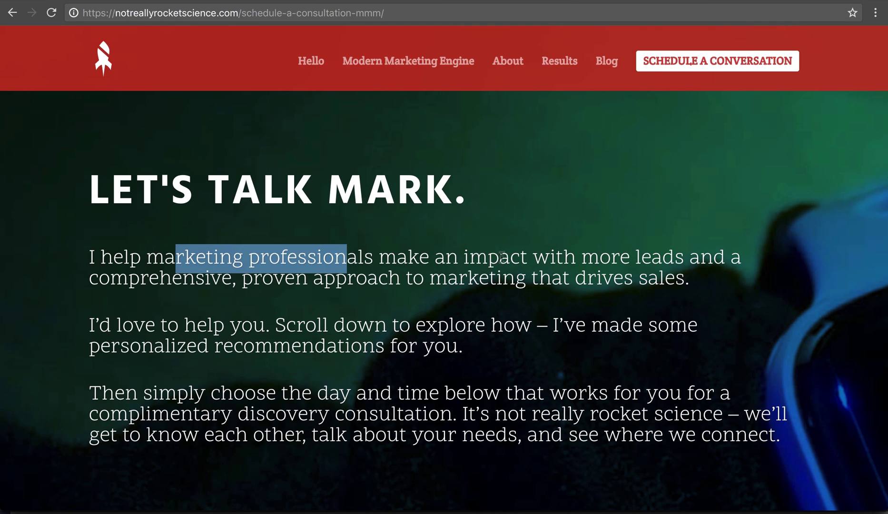
pyautogui.moveTo(502, 255); pyautogui.dragTo(664, 266)
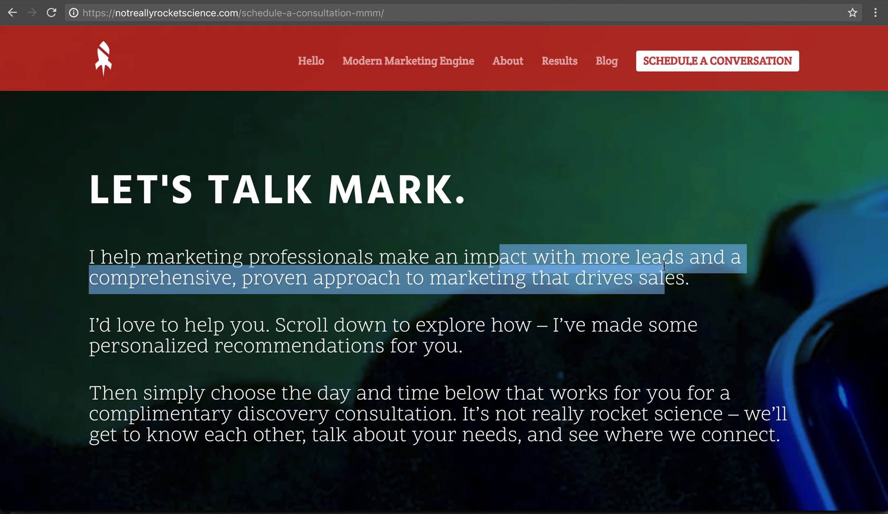
pyautogui.click(588, 303)
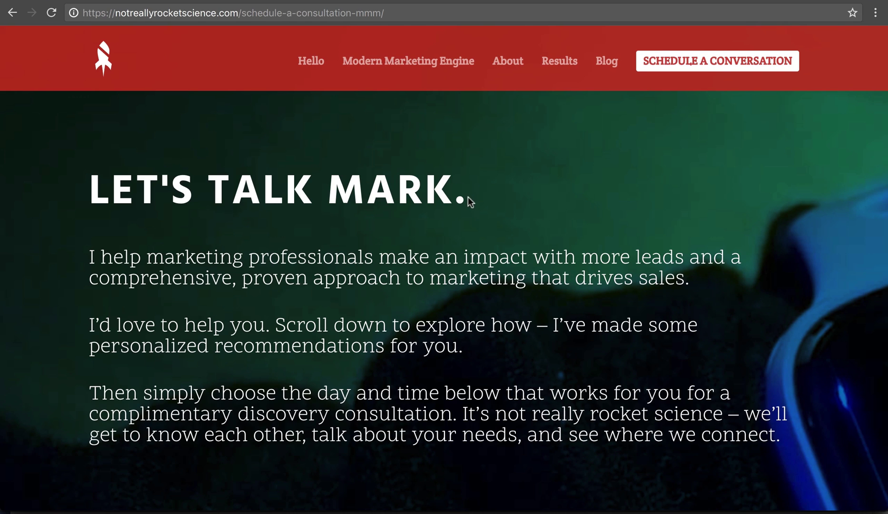
pyautogui.moveTo(451, 190); pyautogui.dragTo(334, 197)
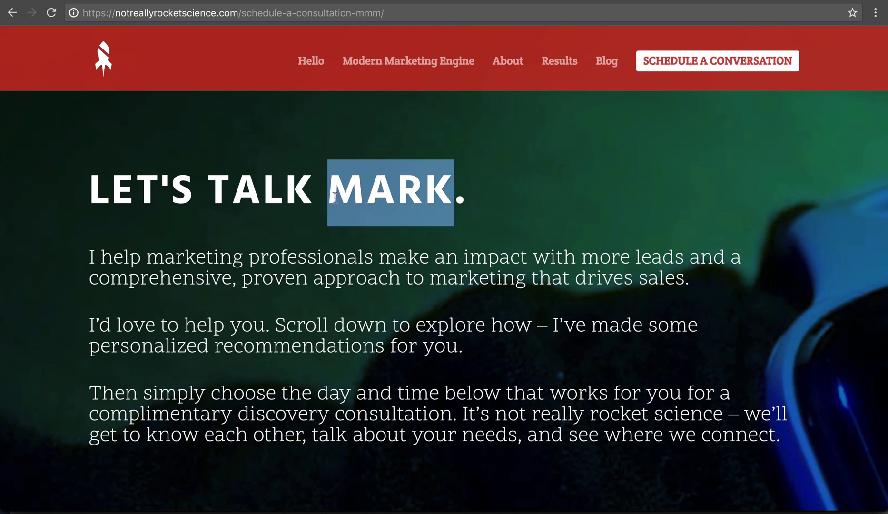
pyautogui.click(361, 264)
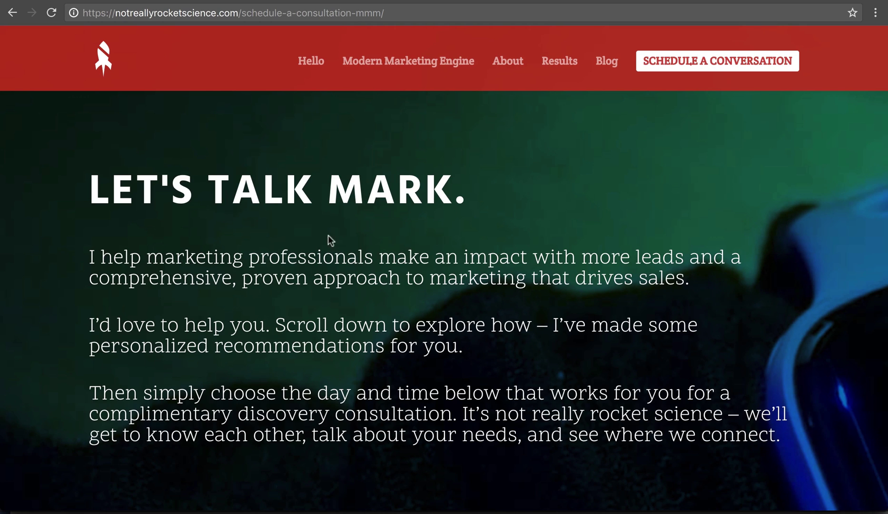
pyautogui.moveTo(206, 261); pyautogui.dragTo(307, 278)
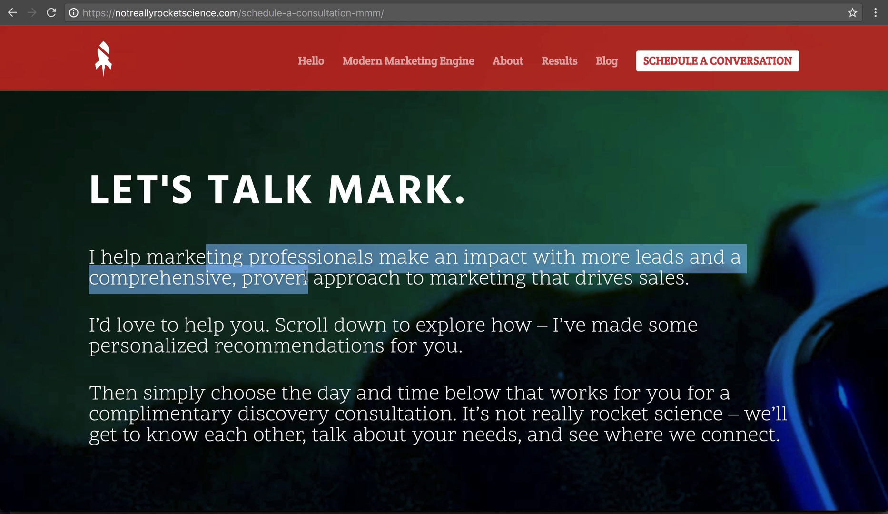
pyautogui.click(505, 267)
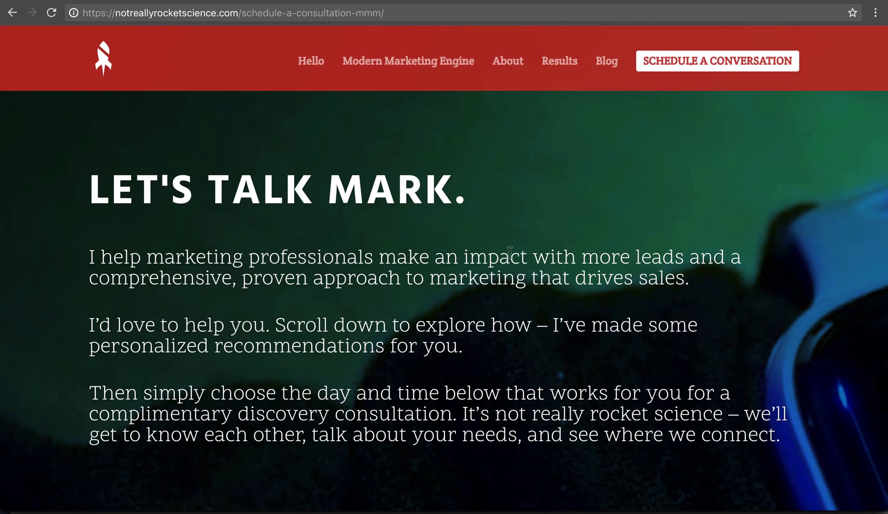
pyautogui.moveTo(506, 250); pyautogui.dragTo(650, 260)
pyautogui.click(607, 285)
# Review the booking calendar, availability section and Ways to Engage recommendations on the marketing-professional version, returning to the page's beginning.
pyautogui.scroll(-2, 608, 286)
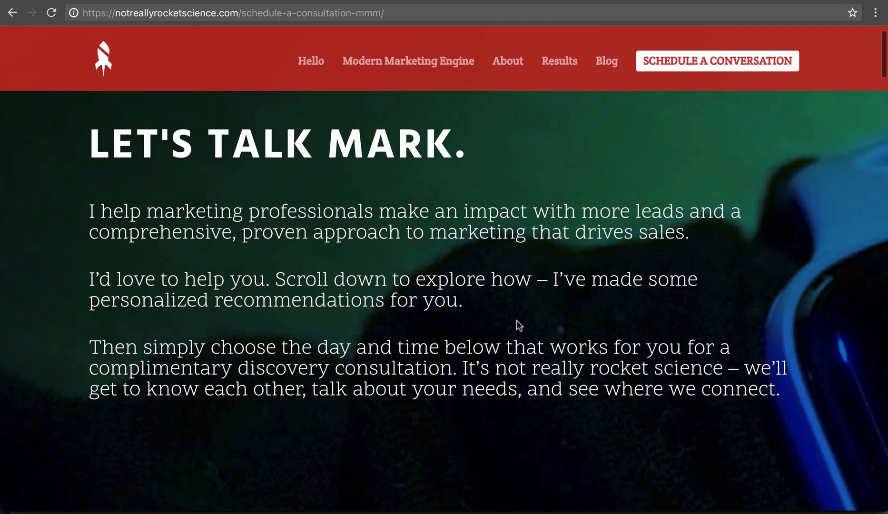
pyautogui.scroll(-3, 516, 320)
pyautogui.scroll(-8, 516, 319)
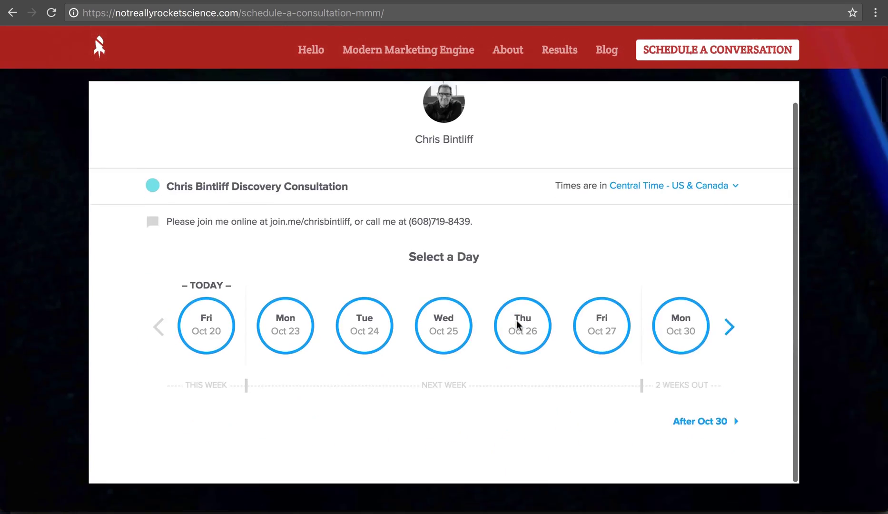
pyautogui.scroll(-15, 809, 458)
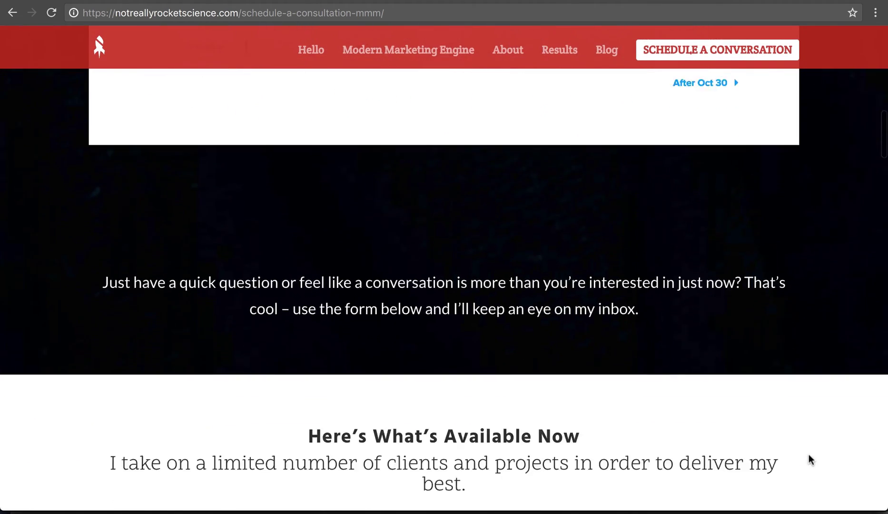
pyautogui.scroll(-5, 808, 457)
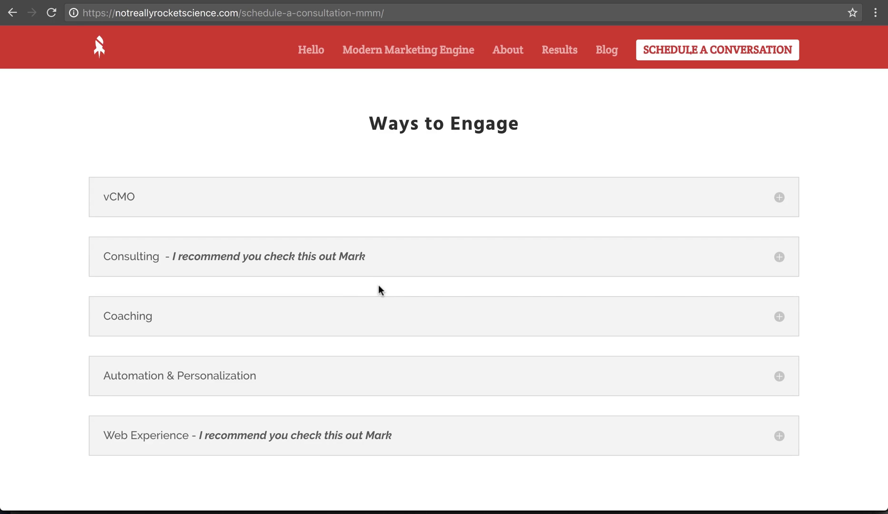
pyautogui.scroll(15, 378, 285)
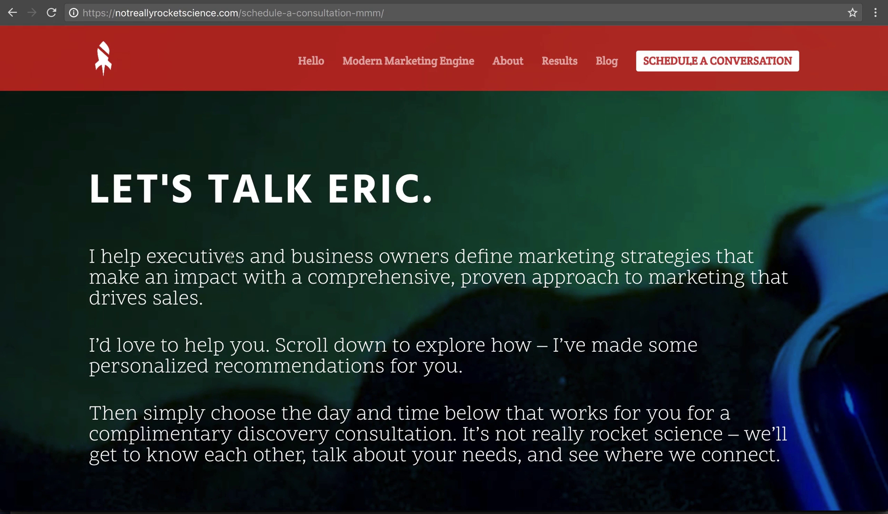
# Examine the greeting and introductory text on the version of the consultation page for executives and business owners.
pyautogui.moveTo(223, 259); pyautogui.dragTo(167, 257)
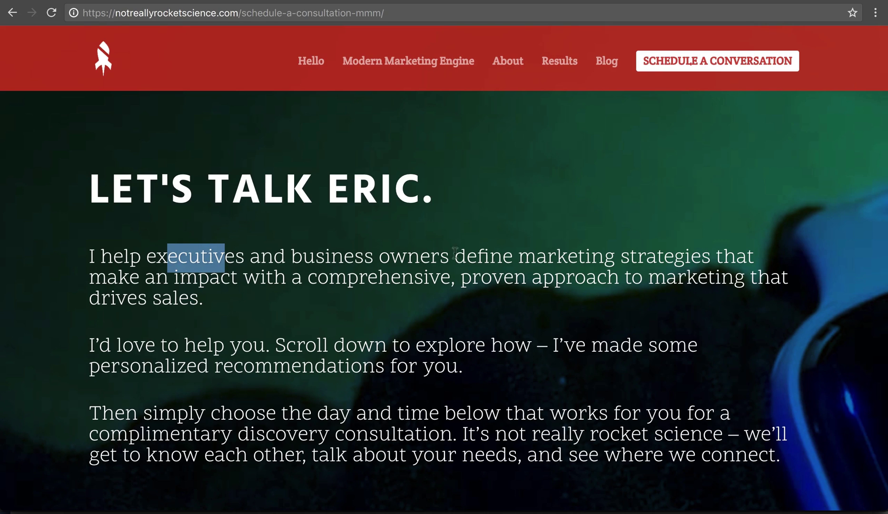
pyautogui.moveTo(547, 257); pyautogui.dragTo(643, 272)
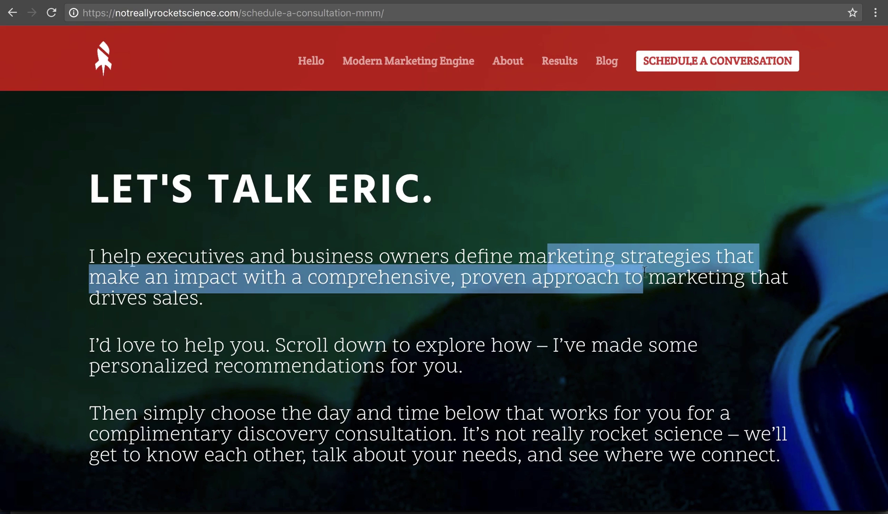
pyautogui.click(425, 291)
pyautogui.scroll(-3, 414, 311)
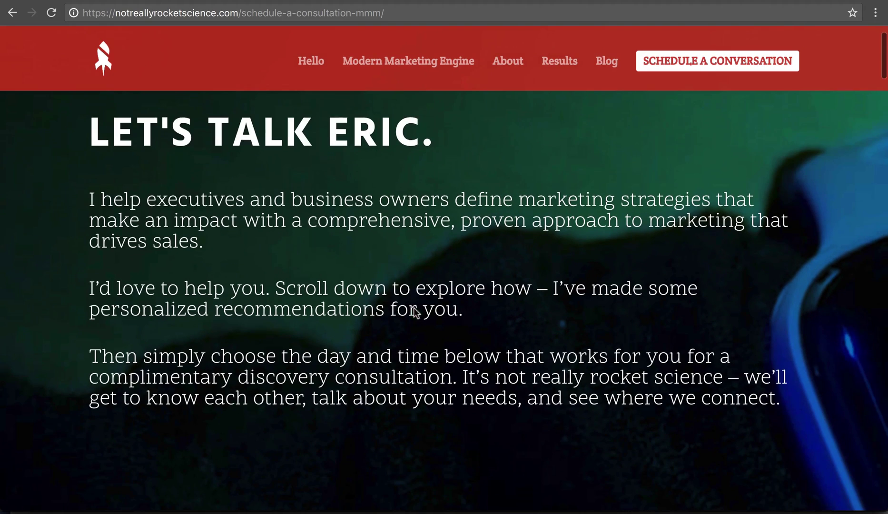
pyautogui.scroll(-2, 414, 309)
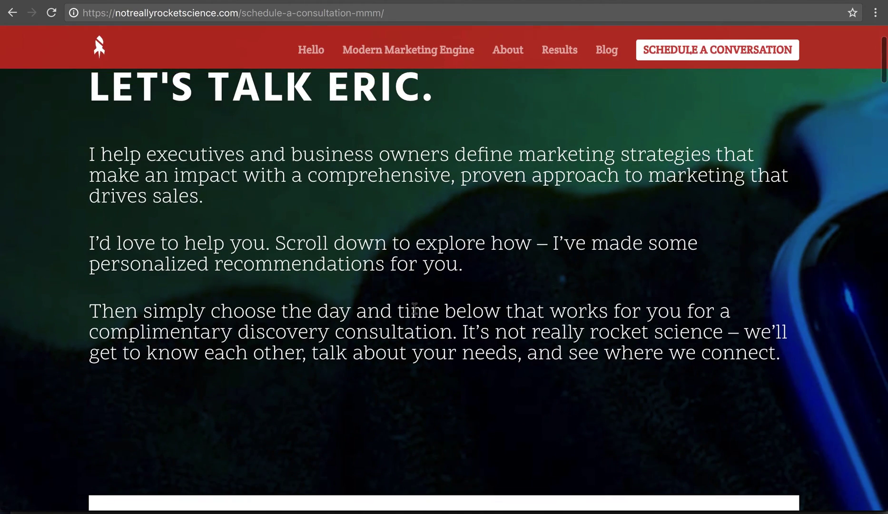
# Review the Ways to Engage and Strategic Workshops recommendations on the executive version of the consultation page.
pyautogui.scroll(-5, 414, 309)
pyautogui.scroll(-12, 414, 308)
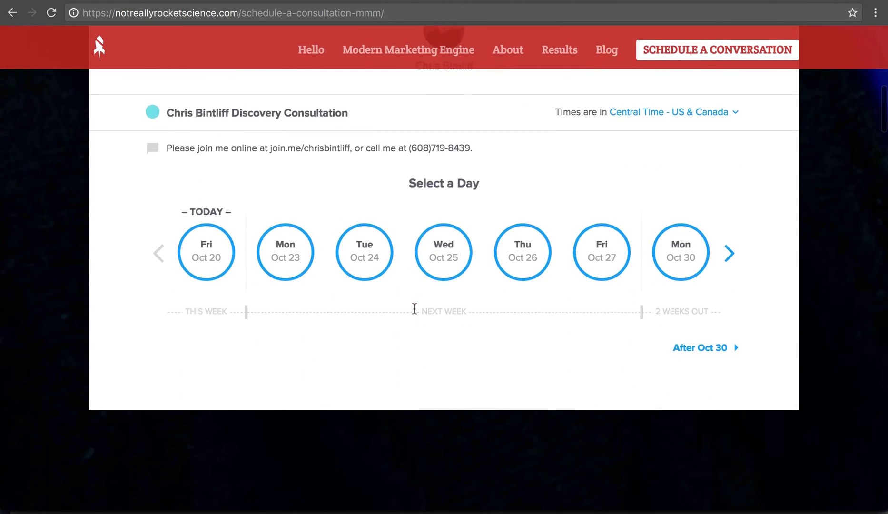
pyautogui.scroll(-14, 415, 309)
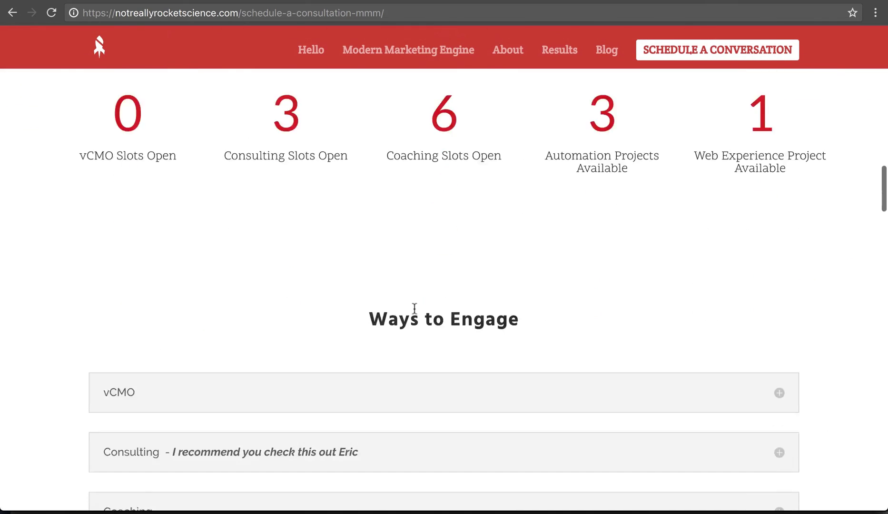
pyautogui.scroll(-8, 414, 308)
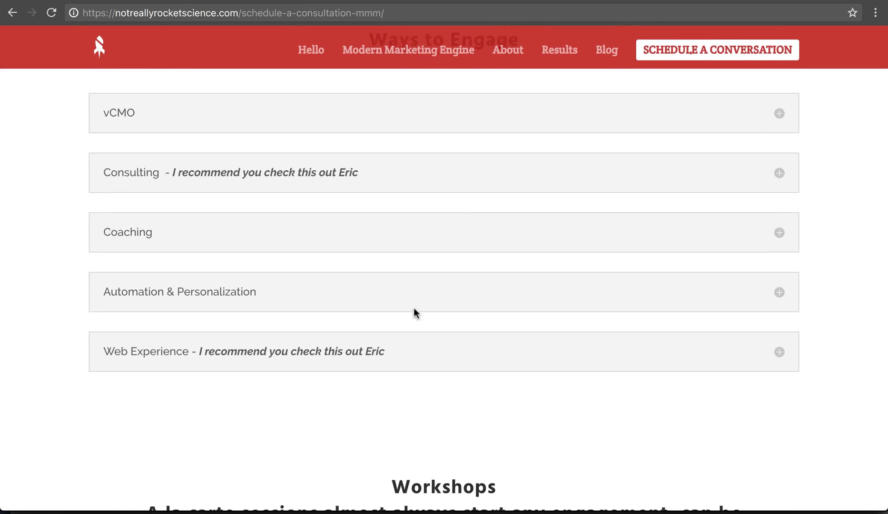
pyautogui.scroll(-4, 414, 309)
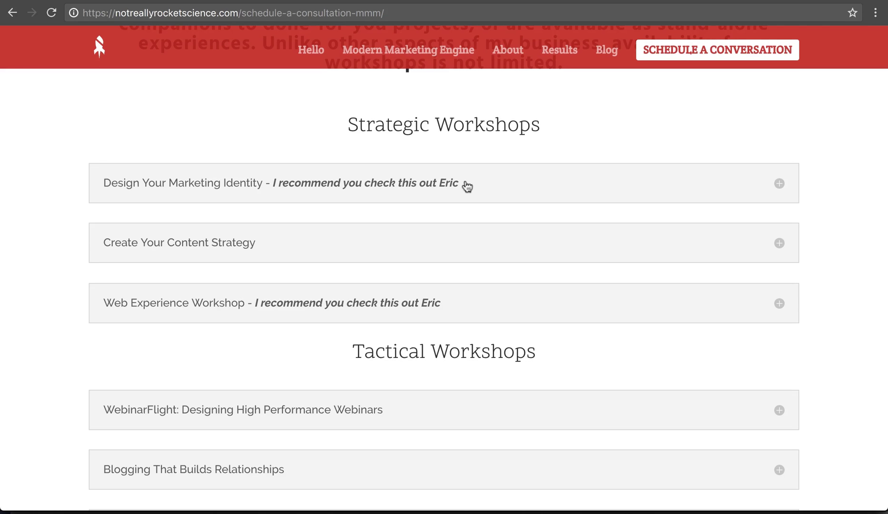
pyautogui.scroll(-3, 467, 186)
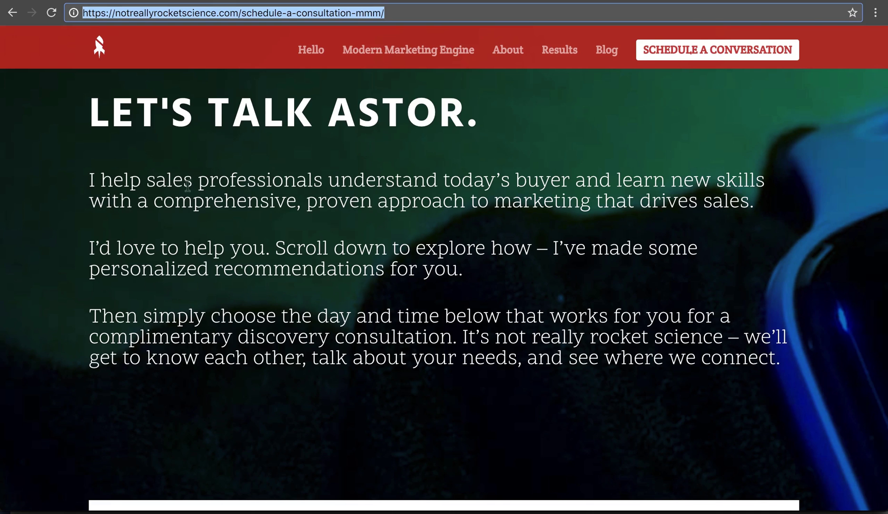
# Review the introductory text, Ways to Engage and workshop recommendations on the sales-professional version of the consultation page.
pyautogui.moveTo(171, 182); pyautogui.dragTo(217, 184)
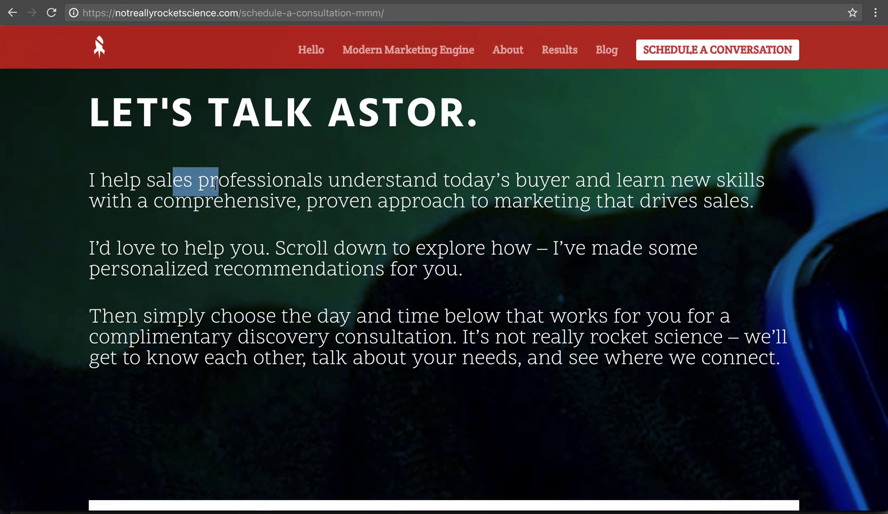
pyautogui.scroll(-3, 437, 357)
pyautogui.scroll(-15, 460, 387)
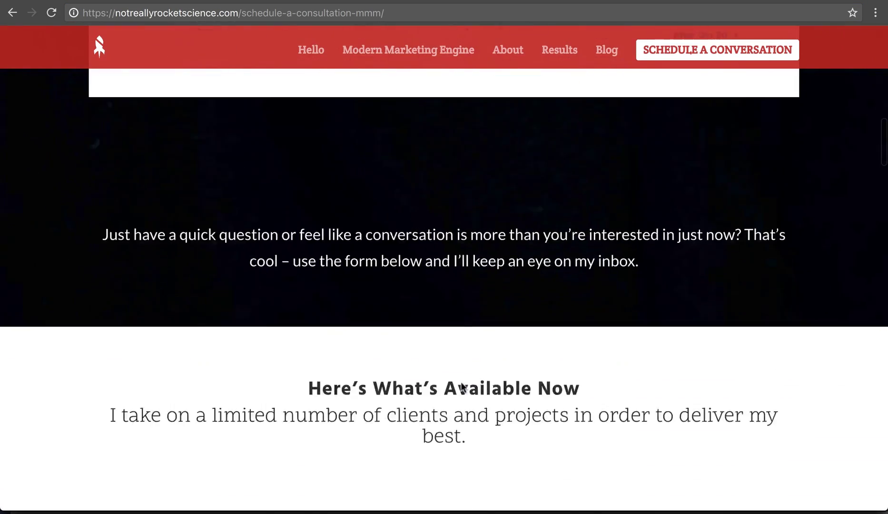
pyautogui.scroll(-8, 557, 346)
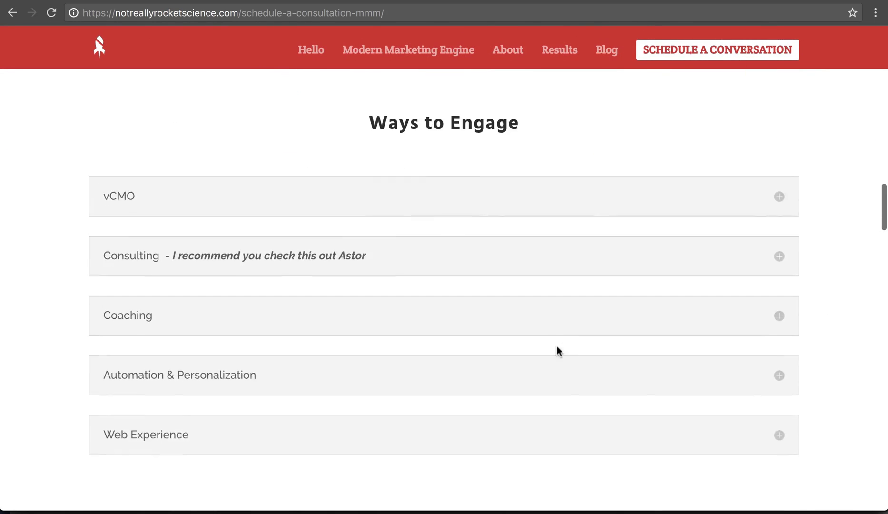
pyautogui.scroll(-12, 557, 346)
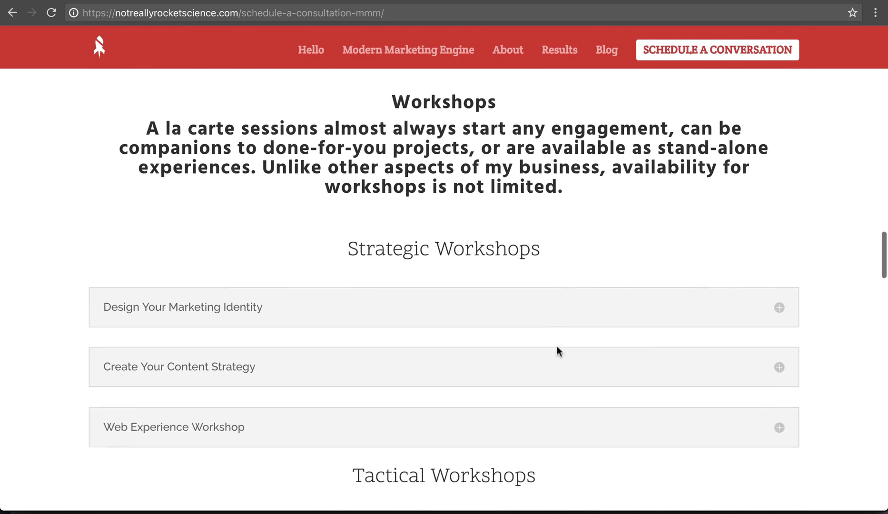
pyautogui.scroll(-1, 557, 347)
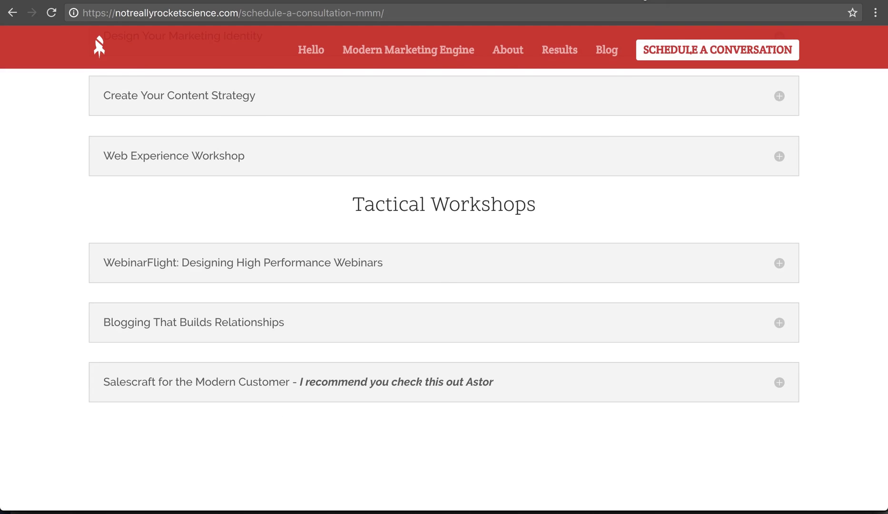
# Examine the greeting and introductory paragraph on the general company version of the consultation page.
pyautogui.press('Home')
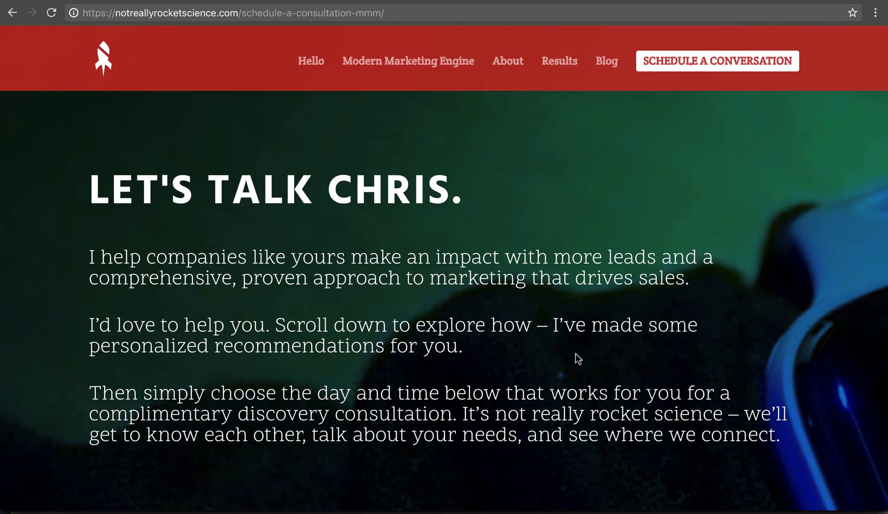
pyautogui.scroll(-2, 577, 358)
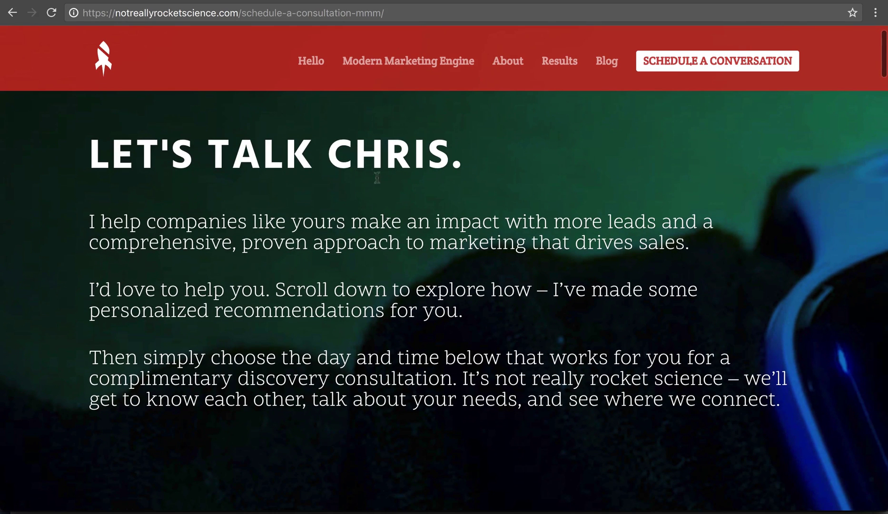
pyautogui.scroll(2, 432, 206)
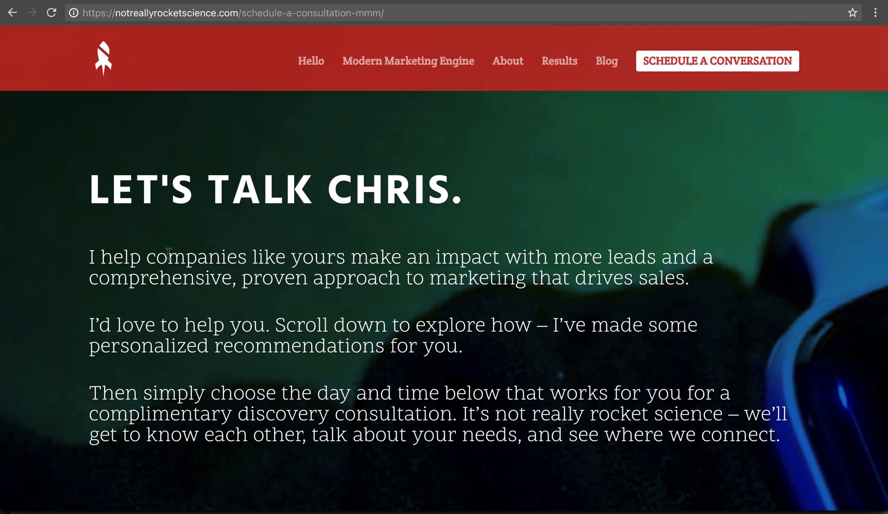
pyautogui.moveTo(167, 252); pyautogui.dragTo(278, 272)
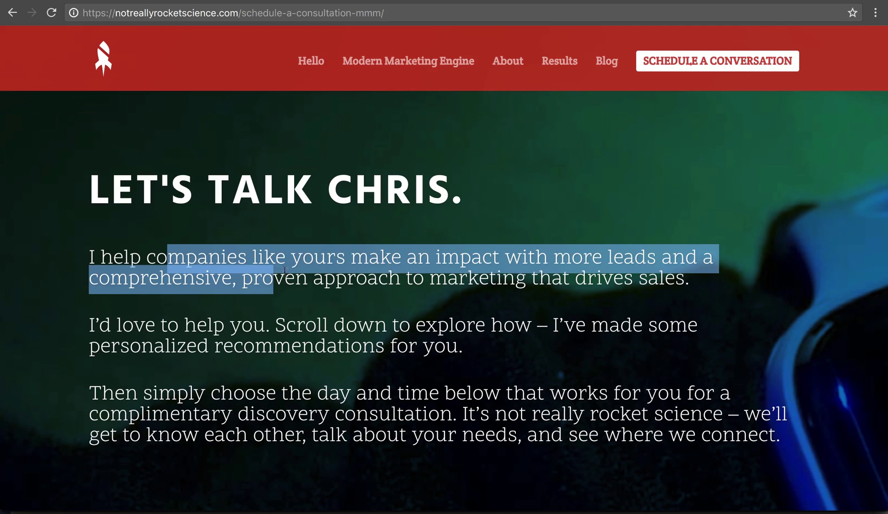
pyautogui.click(436, 293)
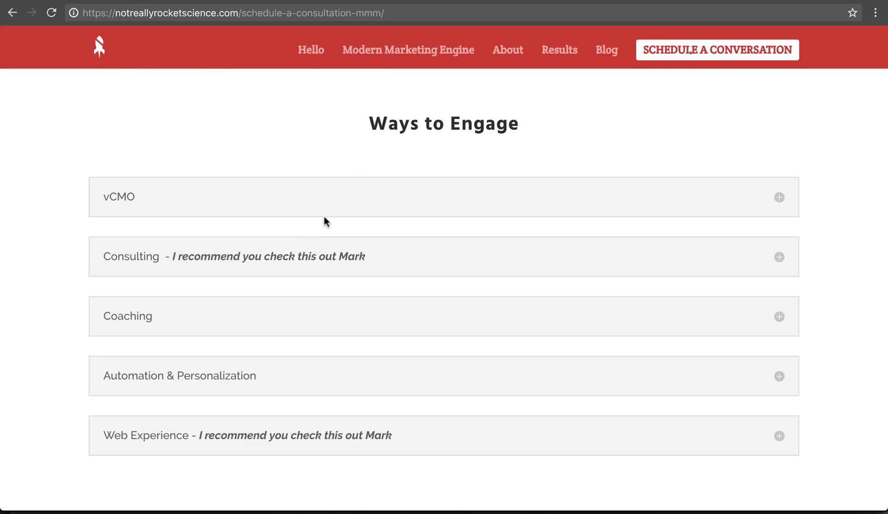
# Examine the greeting, introductory text and lower sections on the marketing-professional version of the consultation page.
pyautogui.scroll(20, 325, 221)
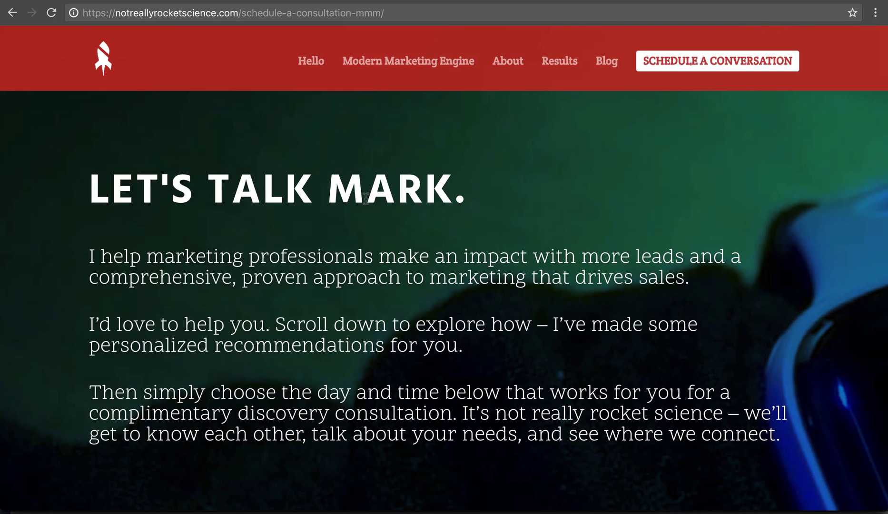
pyautogui.moveTo(352, 194); pyautogui.dragTo(392, 200)
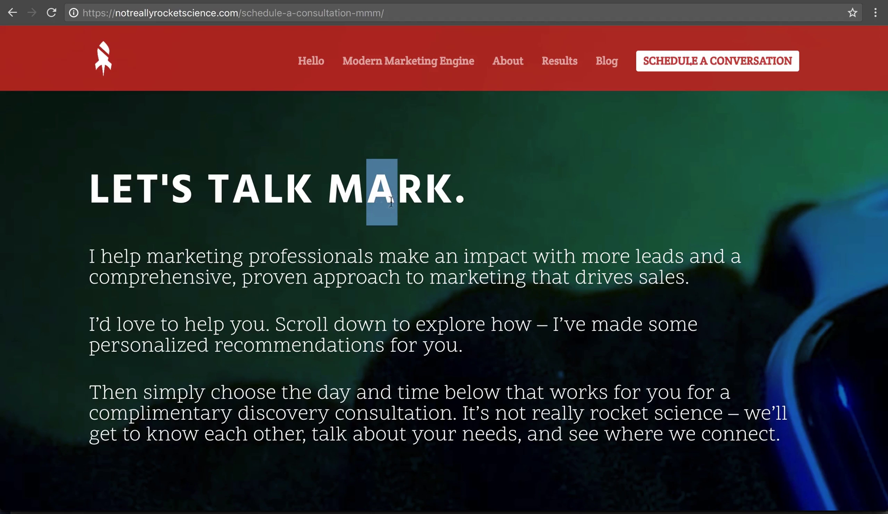
pyautogui.moveTo(232, 259); pyautogui.dragTo(268, 259)
pyautogui.moveTo(480, 276); pyautogui.dragTo(529, 277)
pyautogui.scroll(-8, 457, 320)
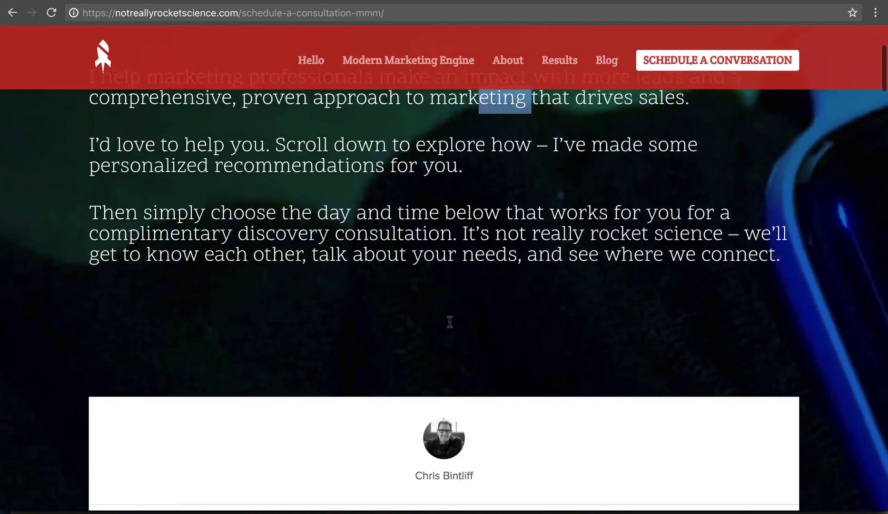
pyautogui.scroll(-15, 449, 321)
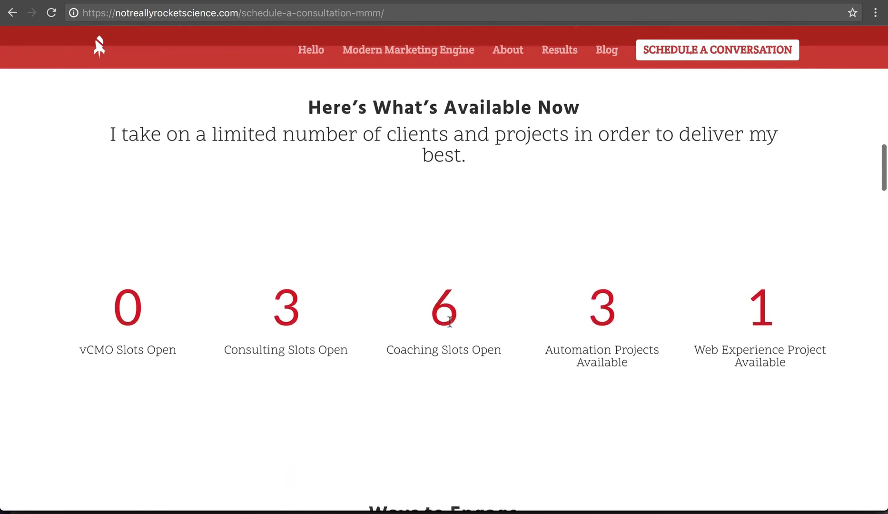
pyautogui.scroll(-1, 449, 322)
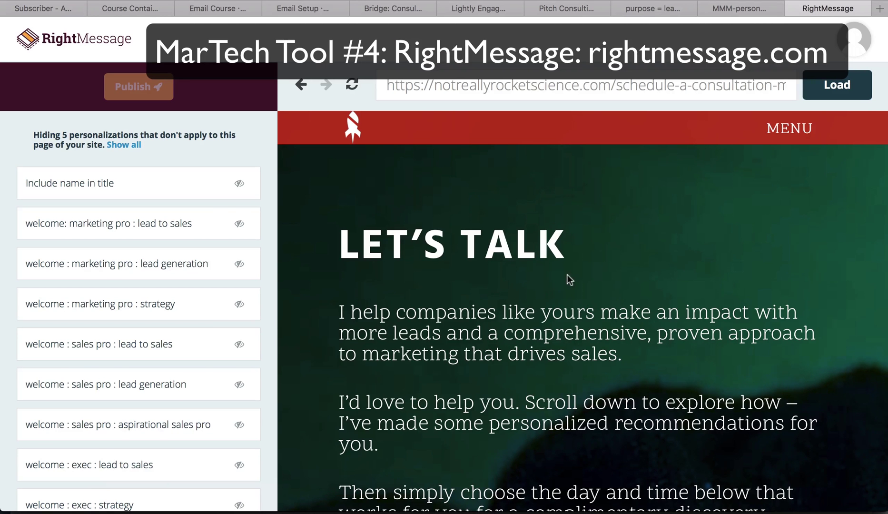
# In RightMessage, preview the marketing pro lead to sales and lead generation welcome texts on the consultation page one at a time, hiding each after viewing.
pyautogui.scroll(-2, 570, 279)
pyautogui.scroll(2, 569, 279)
pyautogui.scroll(-3, 568, 275)
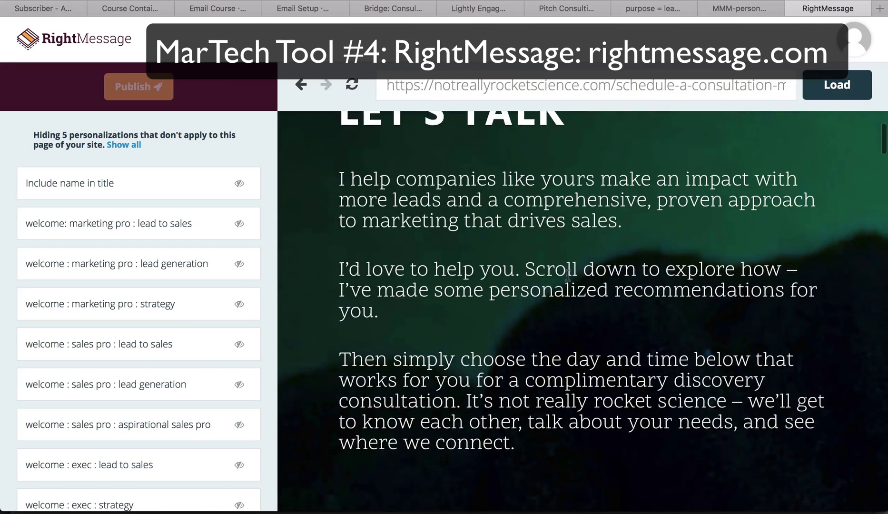
pyautogui.scroll(-2, 567, 274)
pyautogui.scroll(4, 567, 273)
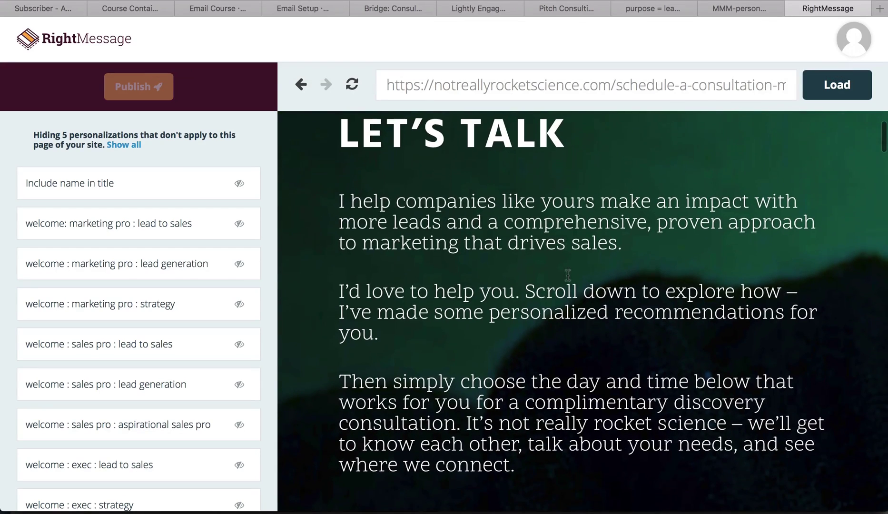
pyautogui.scroll(-1, 567, 274)
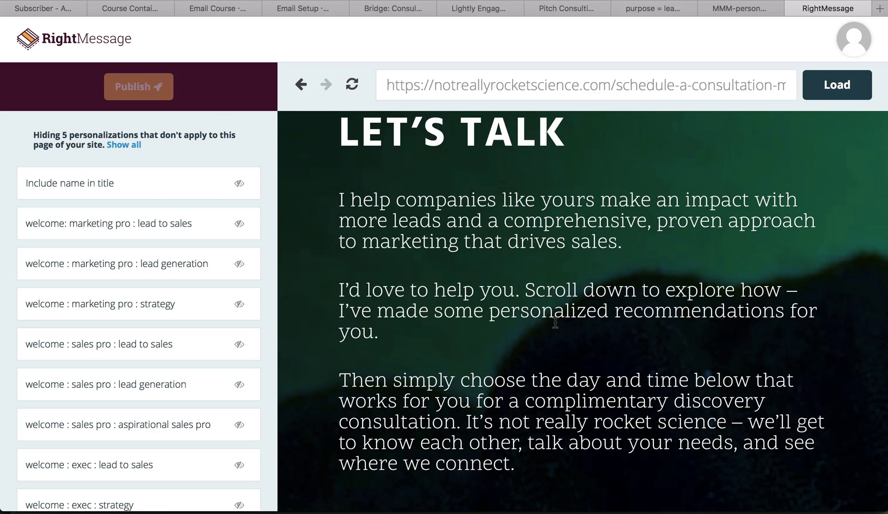
pyautogui.click(240, 224)
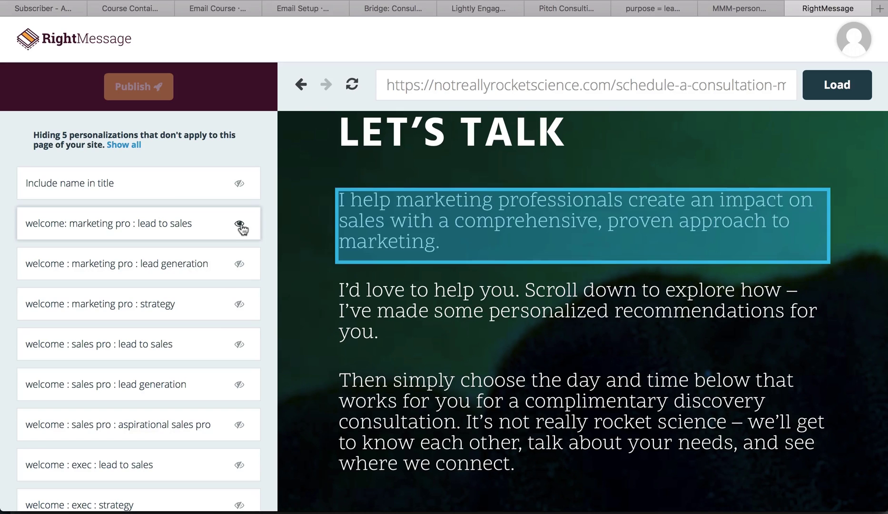
pyautogui.click(240, 224)
pyautogui.click(240, 265)
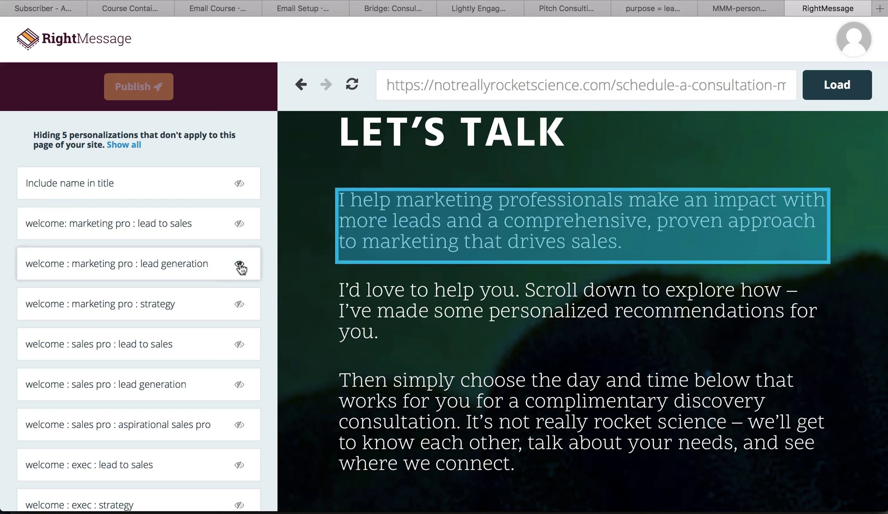
pyautogui.click(240, 265)
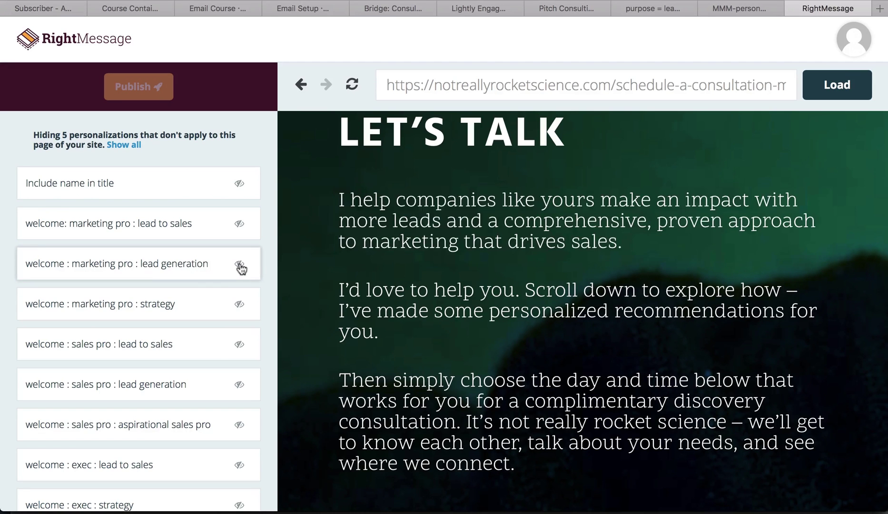
# Review the segment conditions and text change of the "welcome: marketing pro : lead to sales" personalization, leaving them unedited.
pyautogui.click(140, 230)
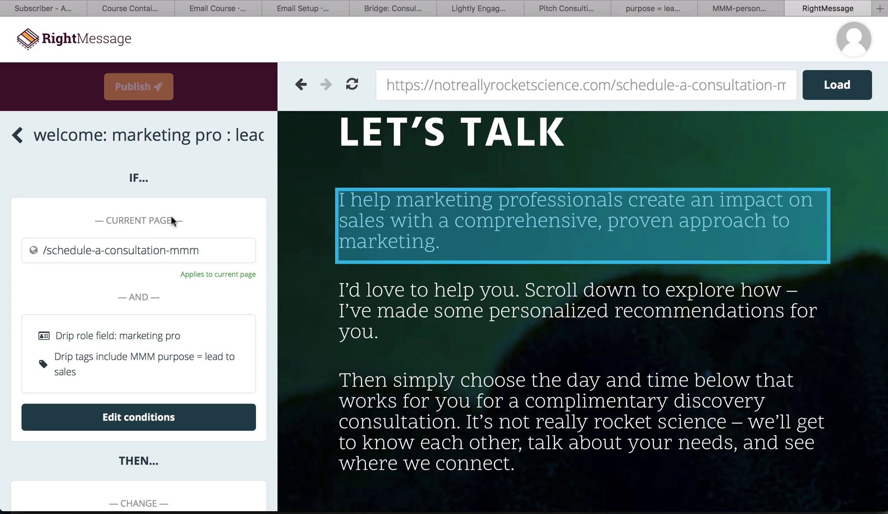
pyautogui.scroll(-1, 157, 288)
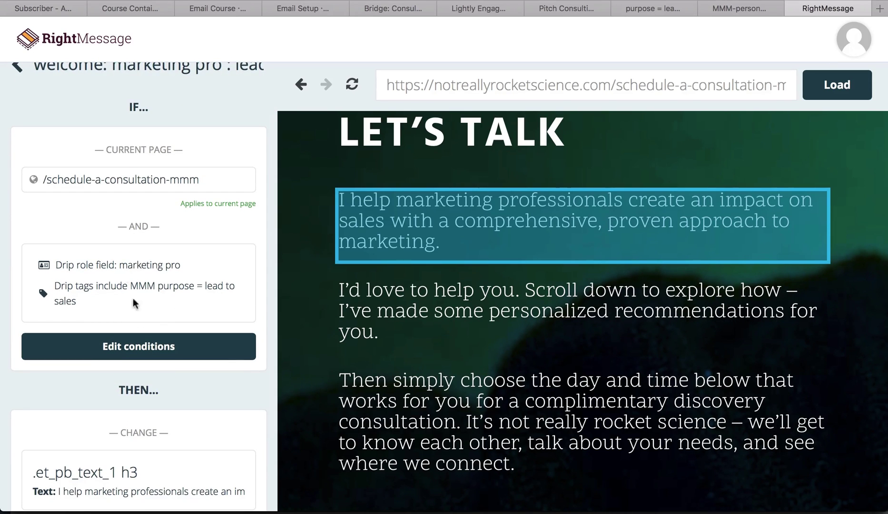
pyautogui.click(136, 346)
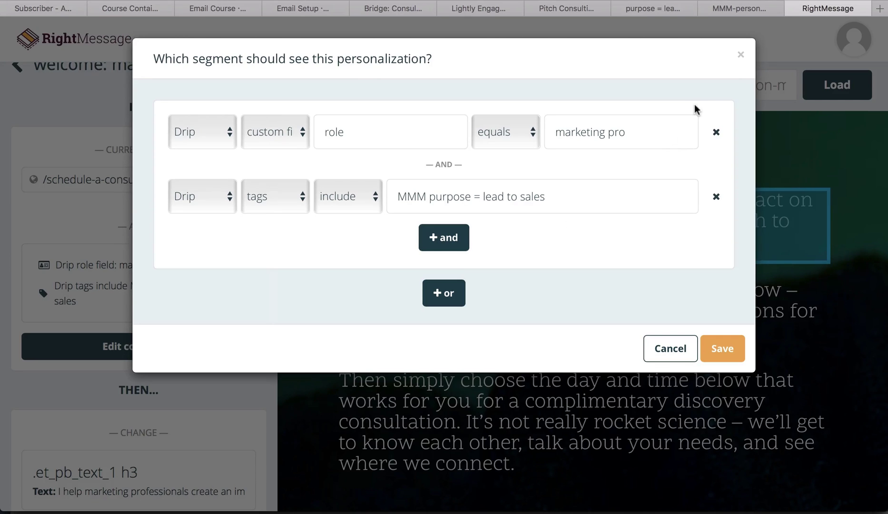
pyautogui.click(739, 55)
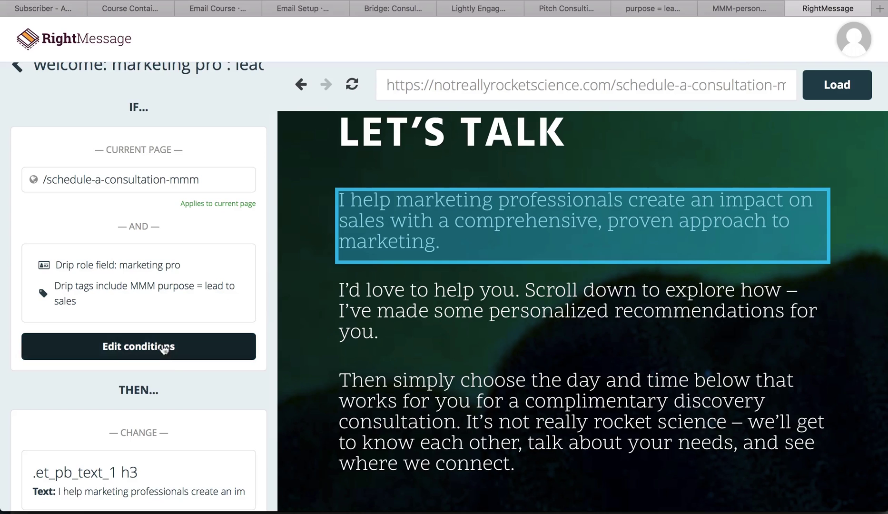
pyautogui.scroll(-4, 175, 373)
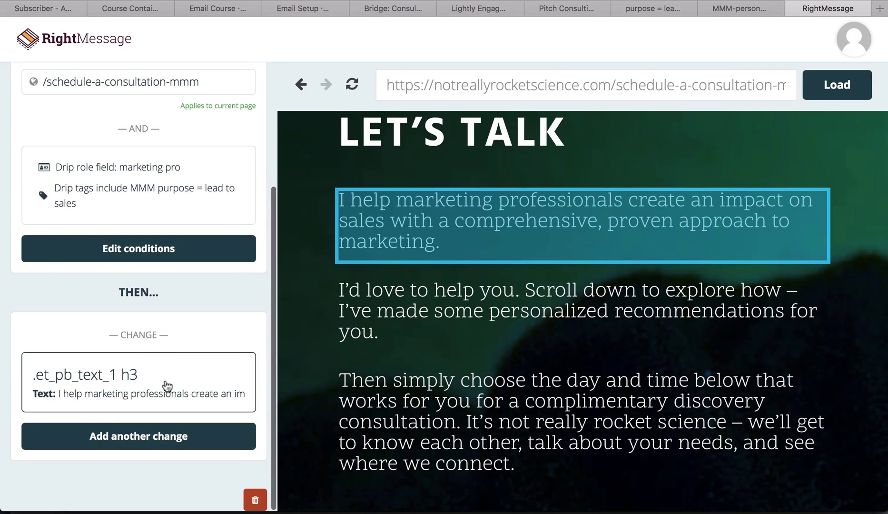
pyautogui.press('Escape')
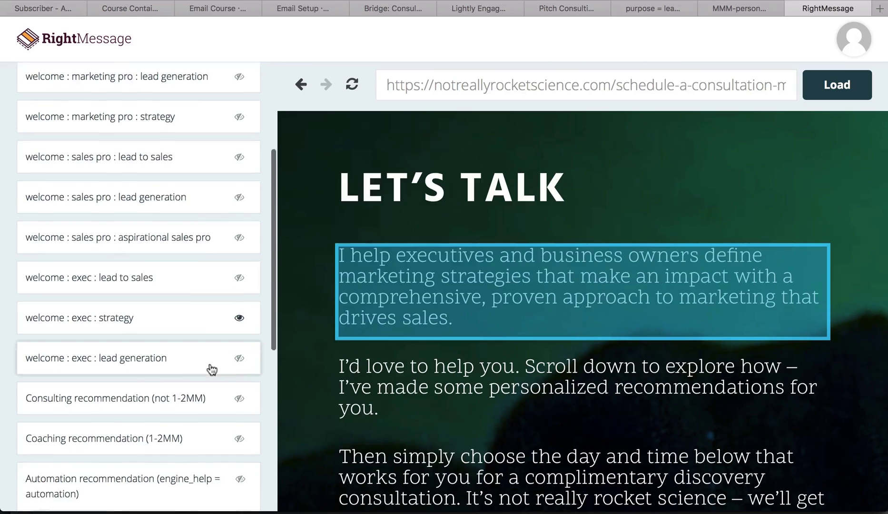
# Preview the "Automation recommendation (engine_help = automation)" personalization in the Ways to Engage list and hide it again.
pyautogui.scroll(-5, 213, 368)
pyautogui.scroll(-10, 402, 423)
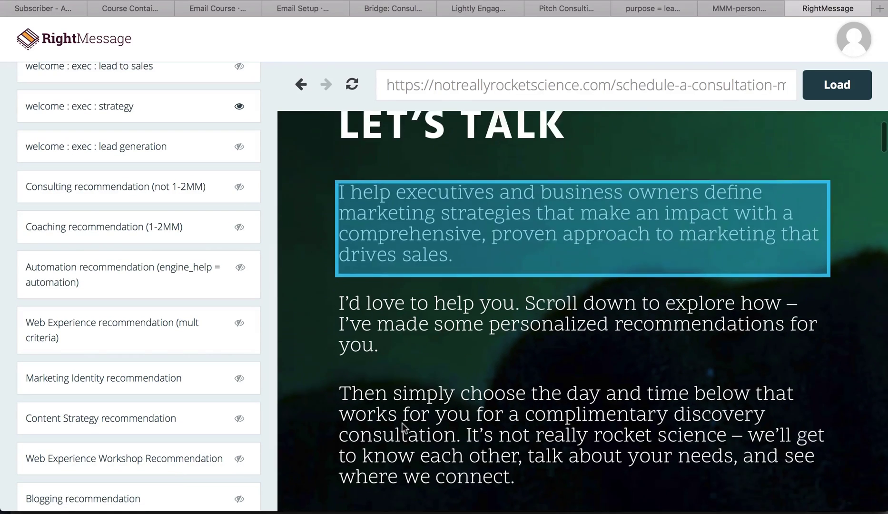
pyautogui.scroll(-10, 402, 424)
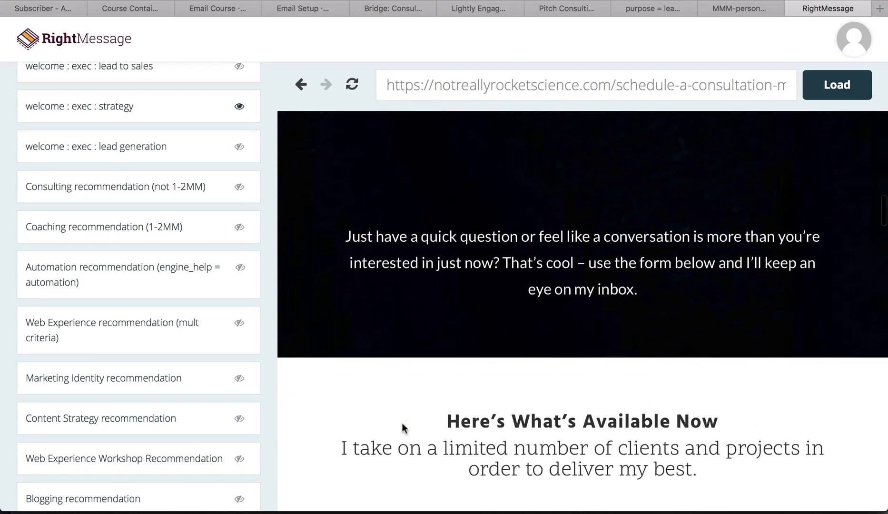
pyautogui.scroll(-3, 402, 422)
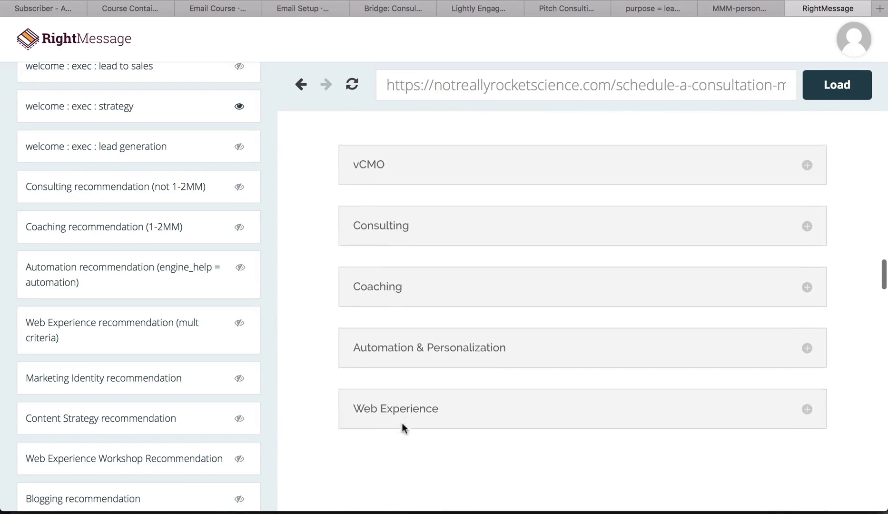
pyautogui.click(240, 270)
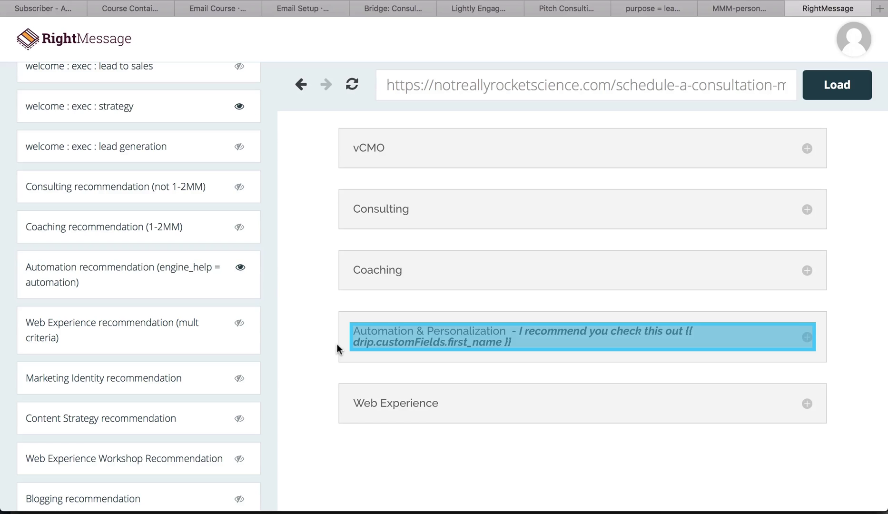
pyautogui.click(240, 270)
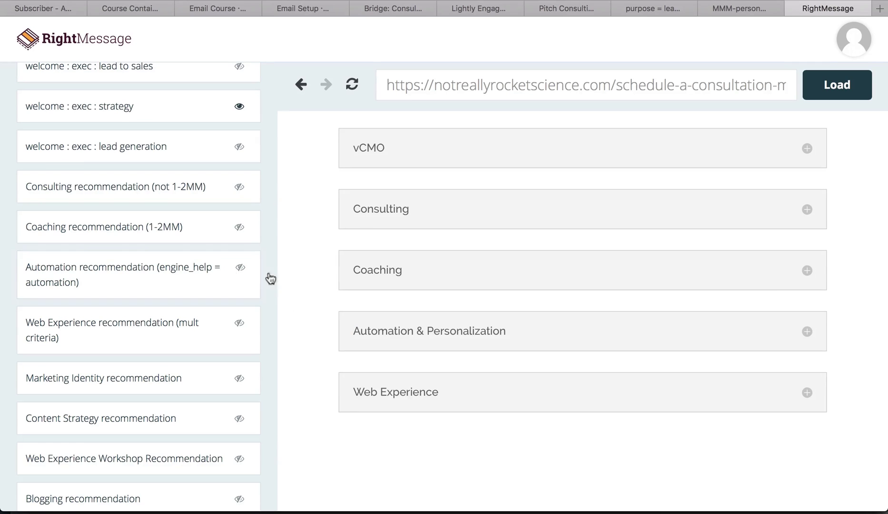
pyautogui.scroll(3, 291, 280)
pyautogui.scroll(20, 289, 280)
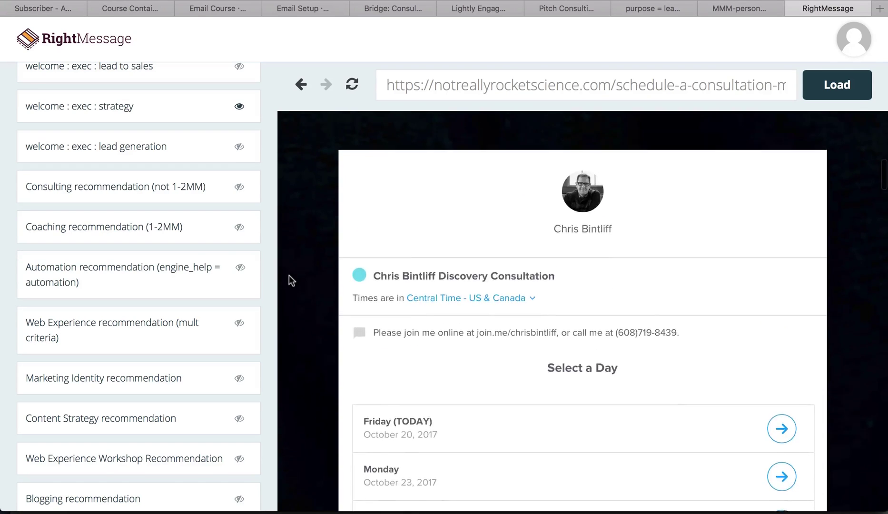
pyautogui.scroll(10, 185, 250)
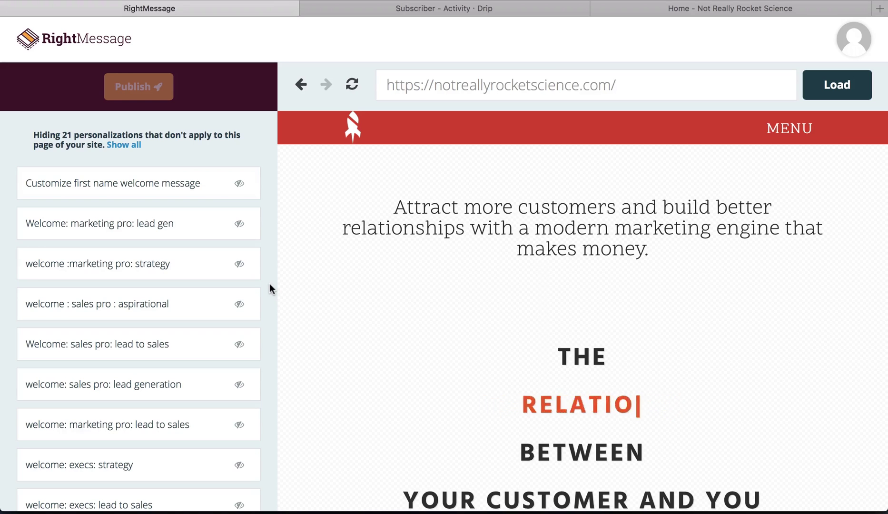
# Turn on previews of the "If enrolled hide course enroll 1" and "Welcome: sales pro: lead to sales" personalizations on the homepage.
pyautogui.scroll(-6, 333, 313)
pyautogui.scroll(-5, 333, 314)
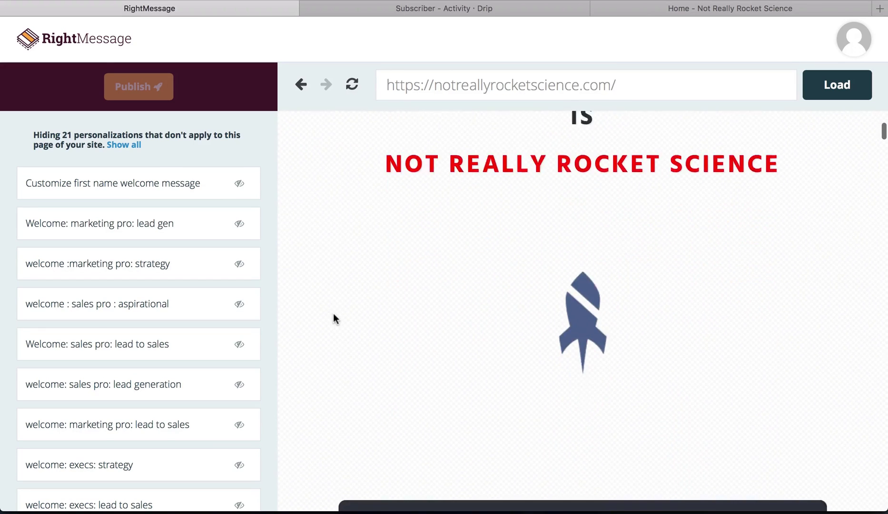
pyautogui.scroll(-5, 333, 314)
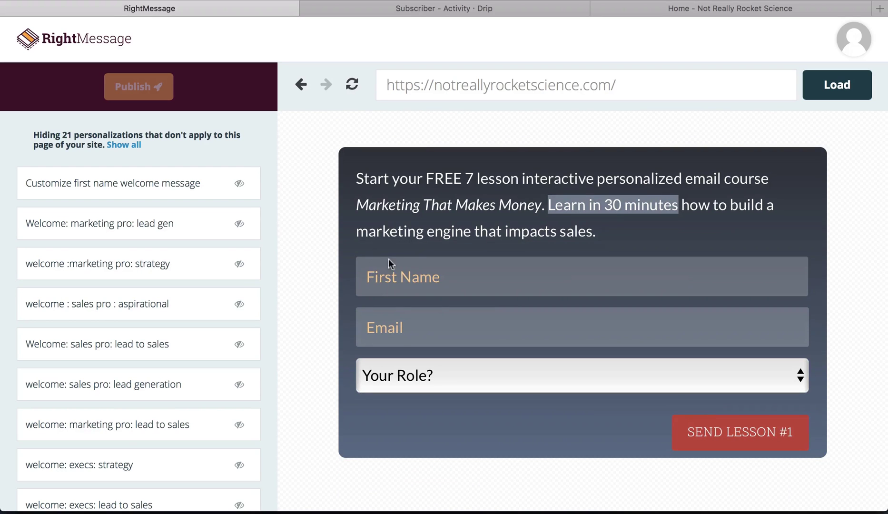
pyautogui.scroll(-4, 260, 281)
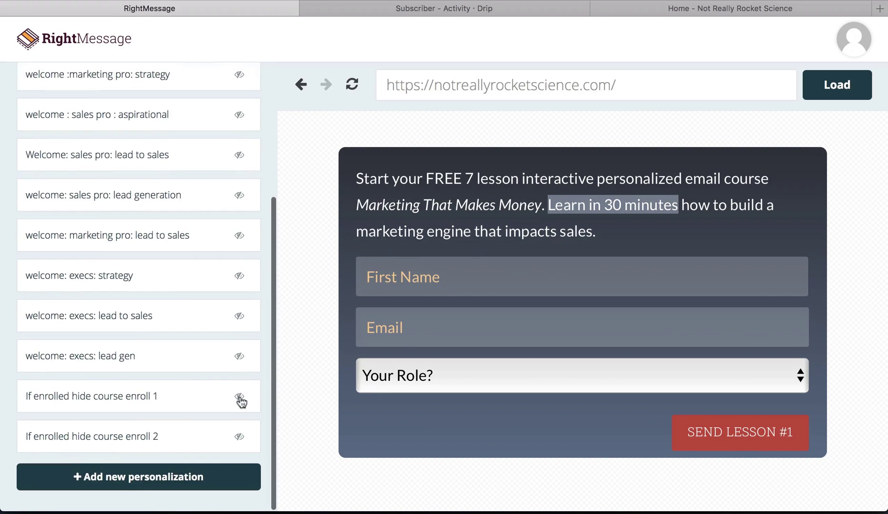
pyautogui.click(240, 399)
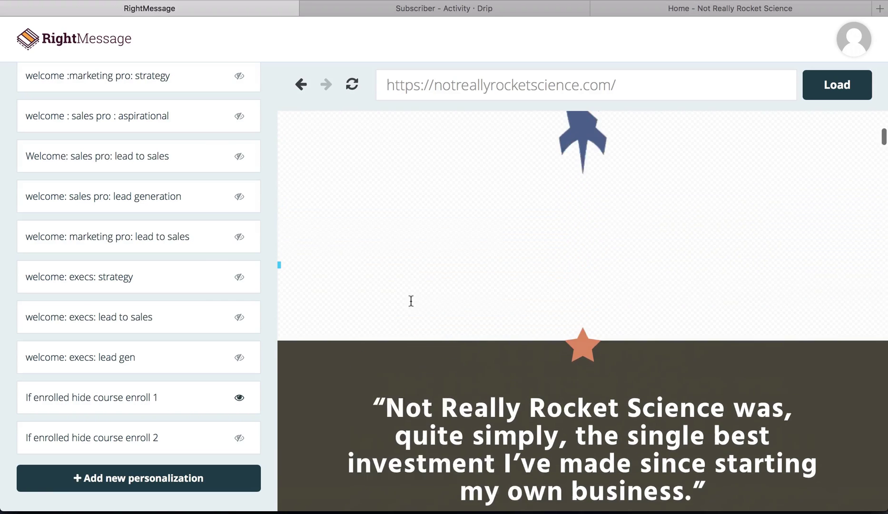
pyautogui.scroll(-10, 410, 300)
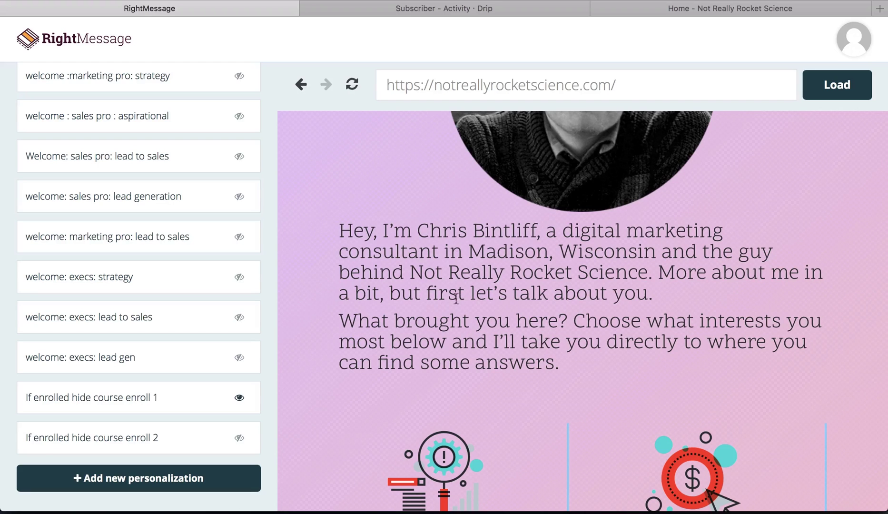
pyautogui.click(239, 158)
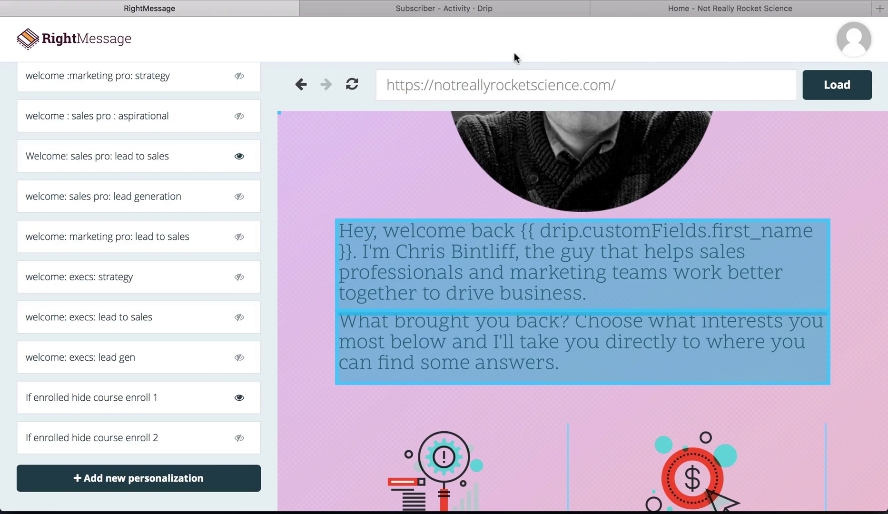
# Switch to the live Not Really Rocket Science homepage and examine where the course form is hidden and the returning-visitor welcome text.
pyautogui.click(708, 9)
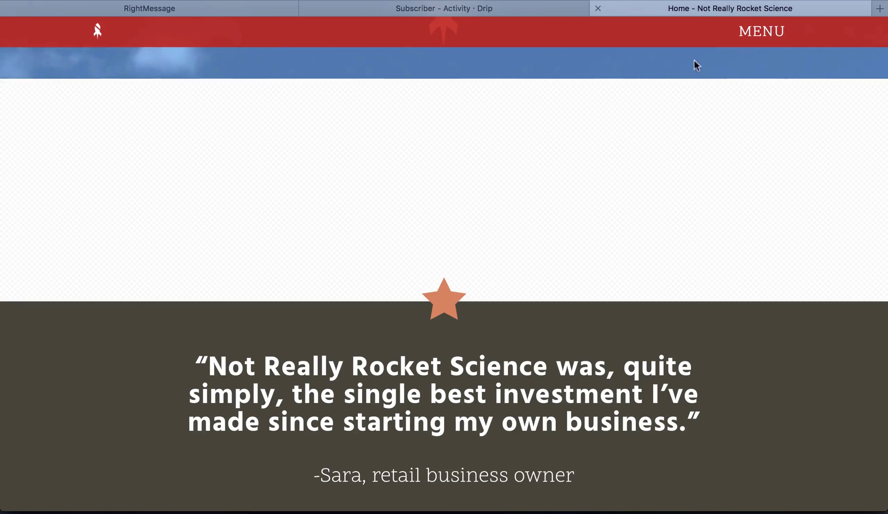
pyautogui.scroll(10, 690, 237)
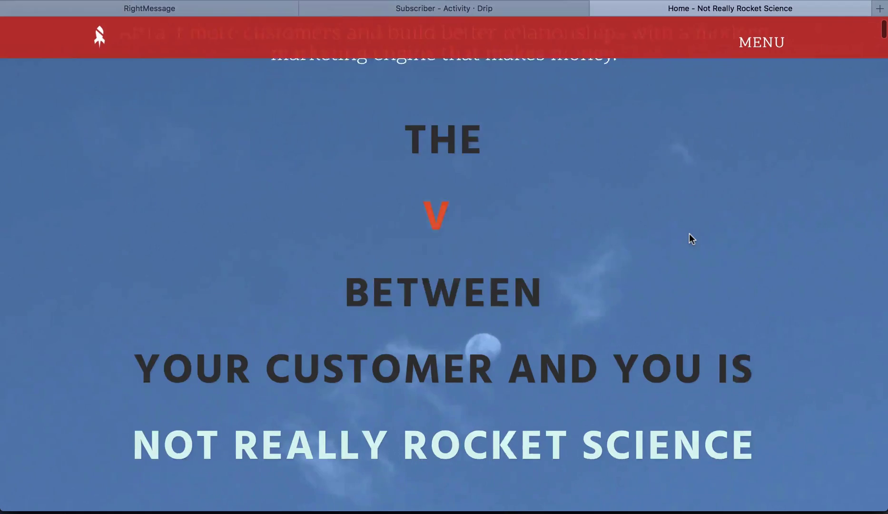
pyautogui.scroll(-5, 690, 238)
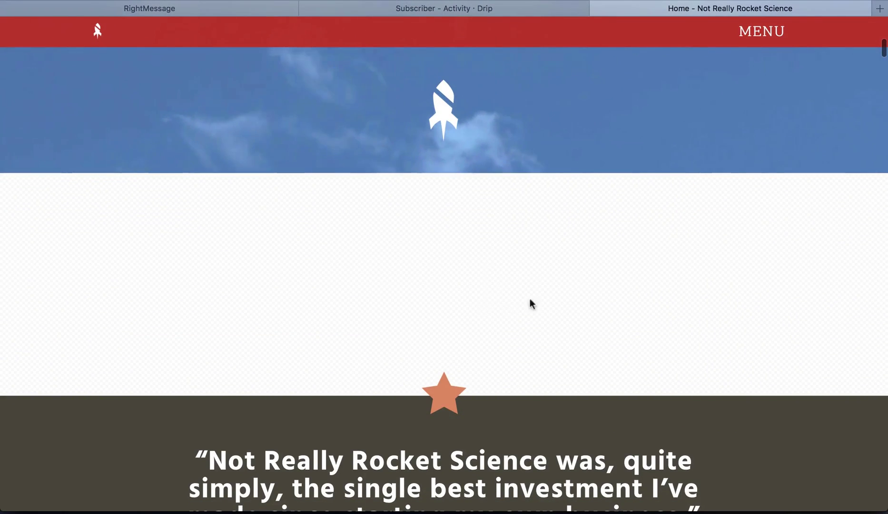
pyautogui.scroll(-10, 681, 332)
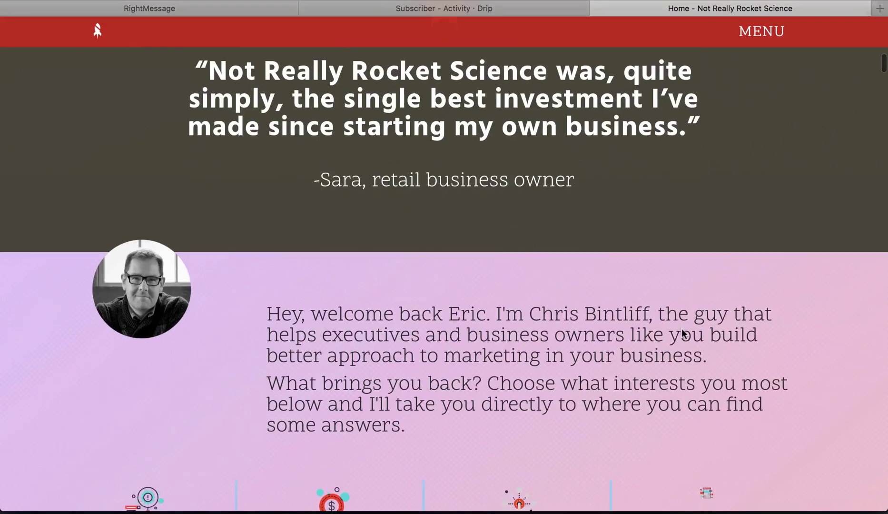